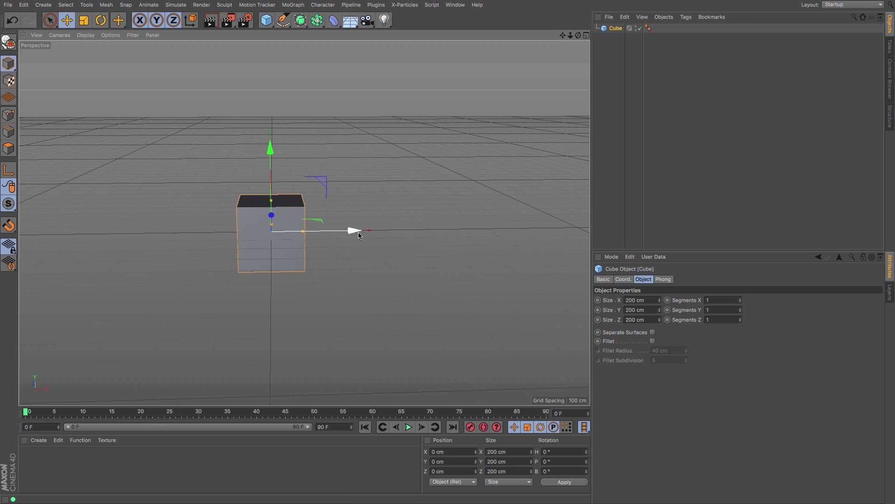
Step: Move the cube along X to about -592 cm and record a keyframe at frame 0
left_click_drag(351, 230, 174, 264)
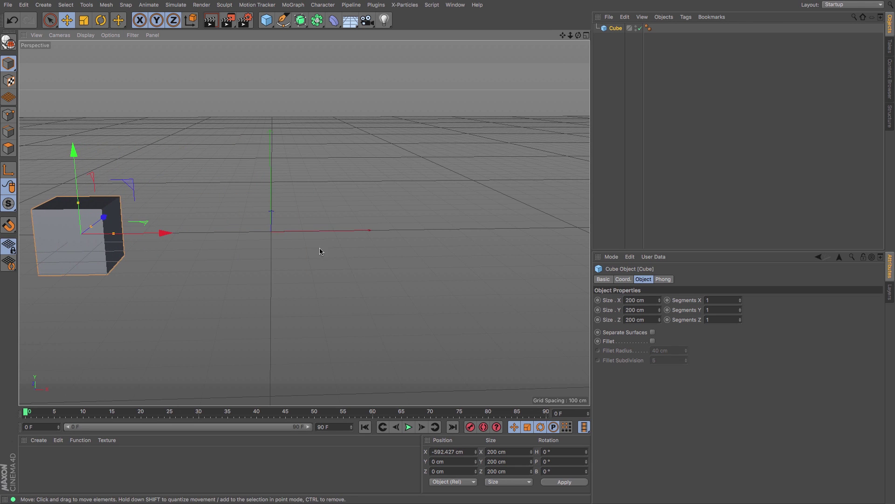
left_click(471, 426)
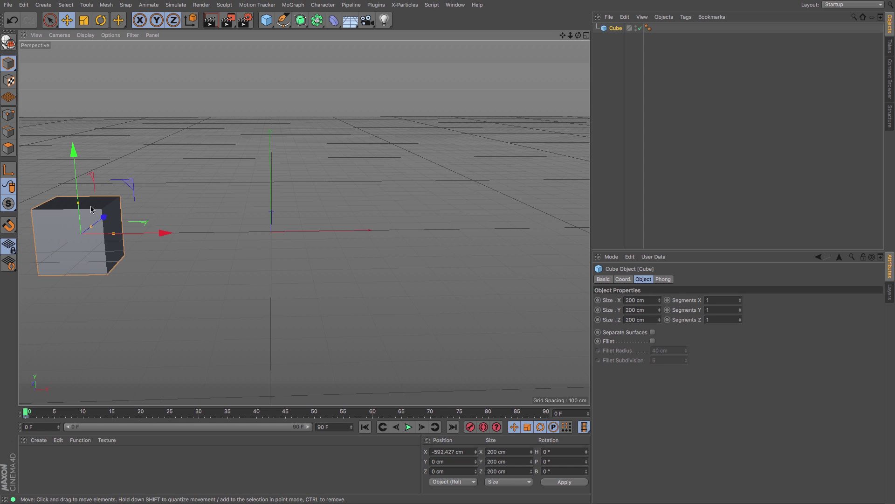
left_click_drag(27, 415, 141, 413)
left_click_drag(55, 247, 495, 121)
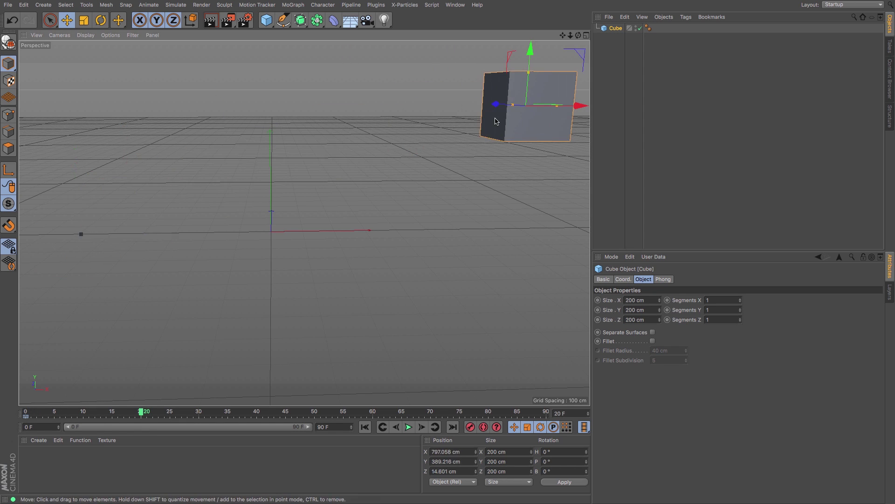
left_click_drag(142, 415, 23, 416)
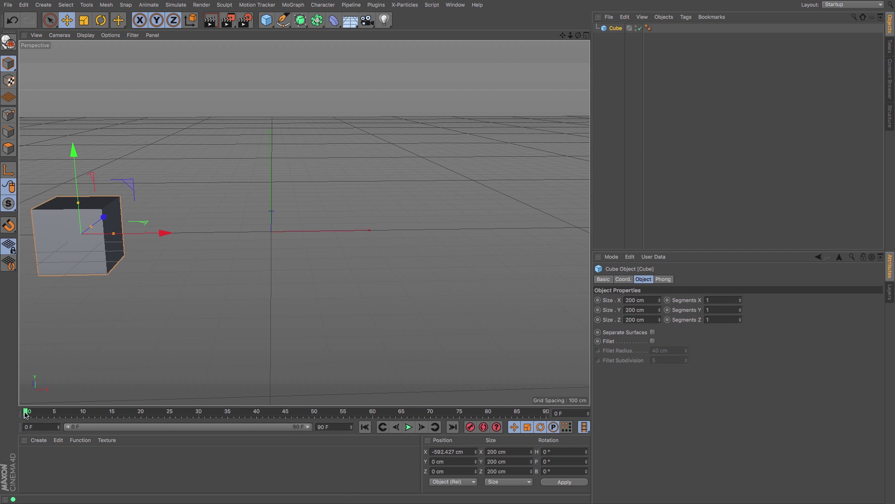
Step: At frame 90, move the cube along X to about 864 cm and record a keyframe
mouse_move(25, 415)
left_mouse_down()
mouse_move(527, 415)
mouse_move(556, 433)
left_mouse_up()
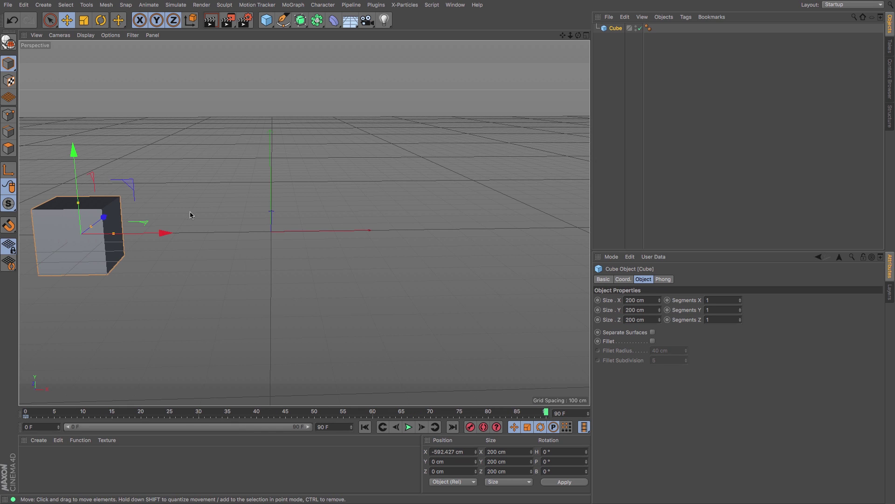
left_click_drag(164, 232, 616, 254)
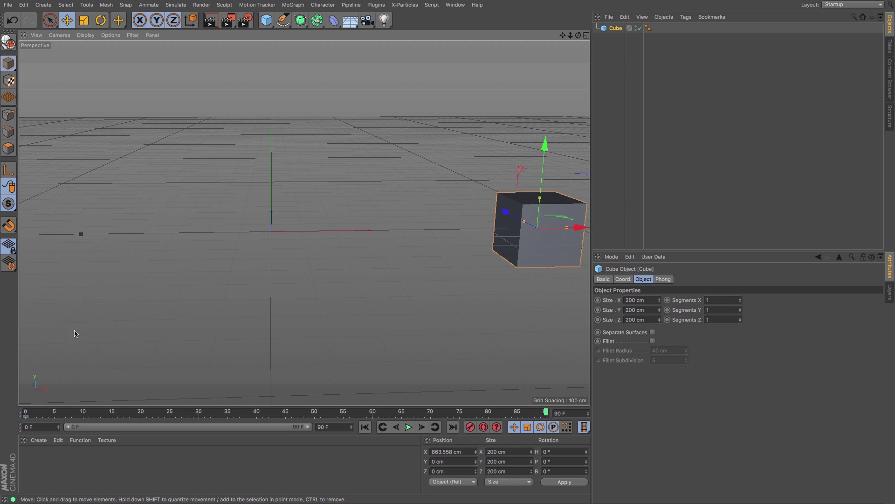
left_click(470, 427)
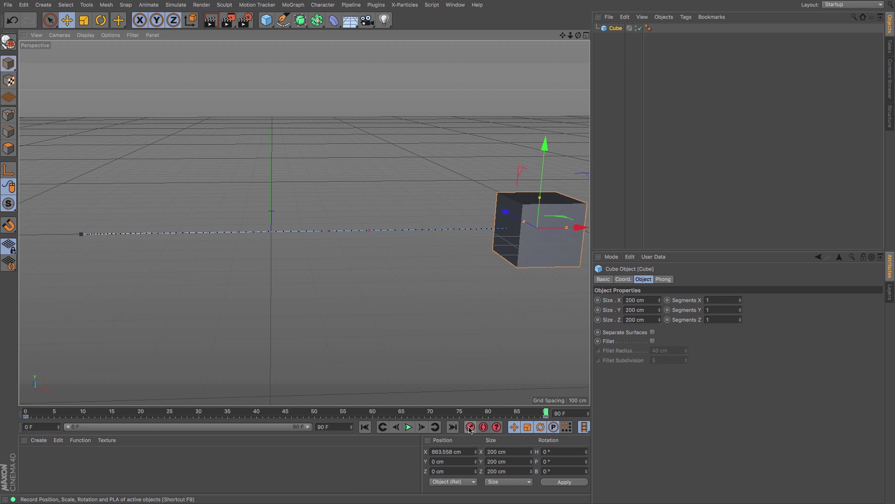
Step: Play the cube animation from the start, deselect the cube, and check its position at frames 0 and 90
left_click(365, 427)
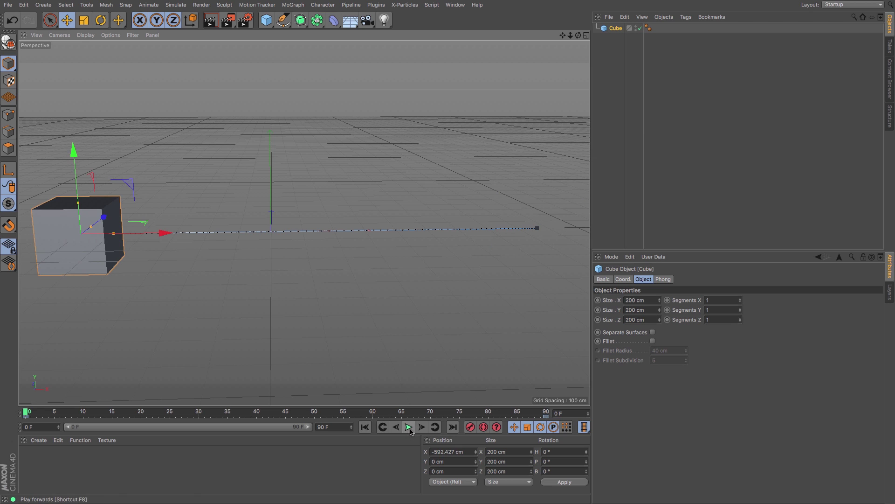
left_click(408, 426)
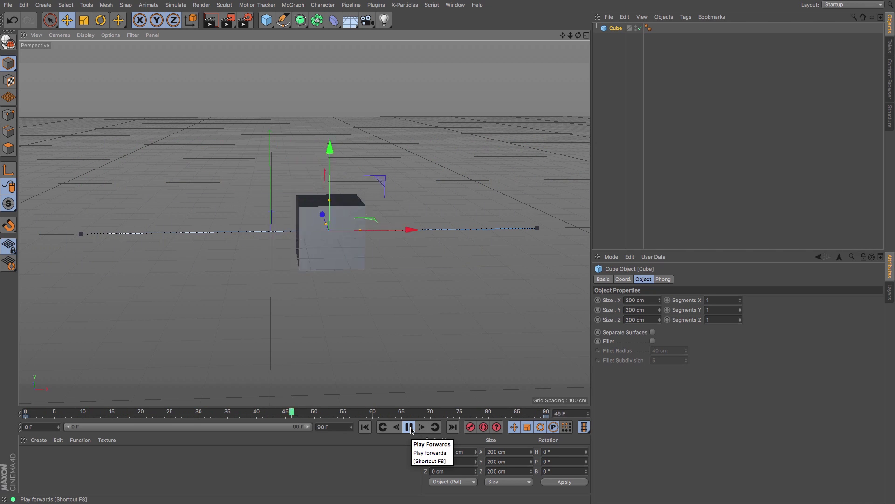
left_click(608, 190)
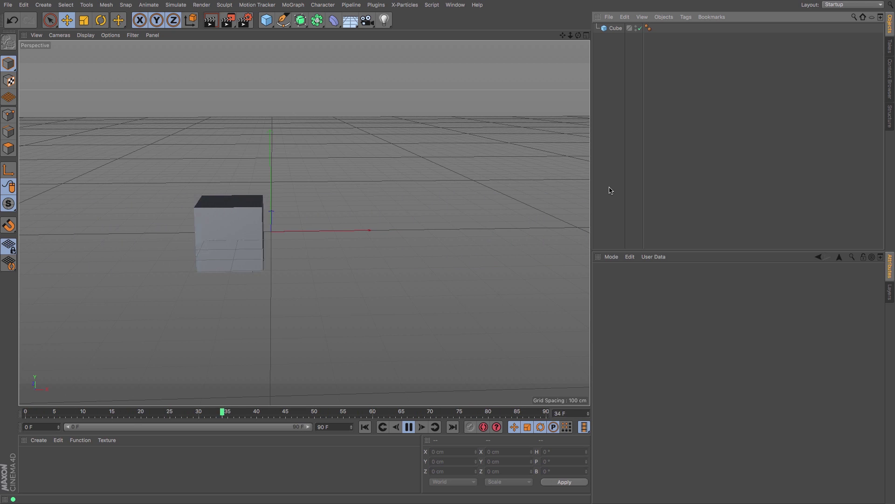
left_click(409, 427)
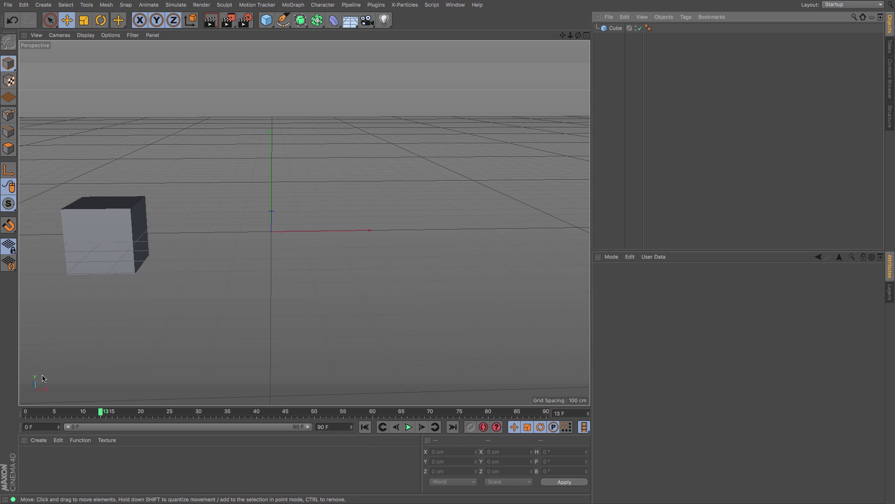
left_click_drag(100, 412, 25, 418)
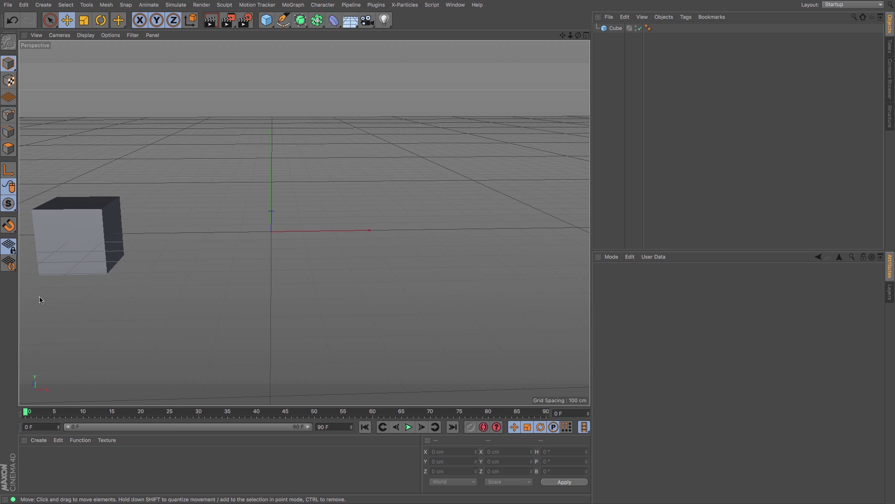
left_click(543, 415)
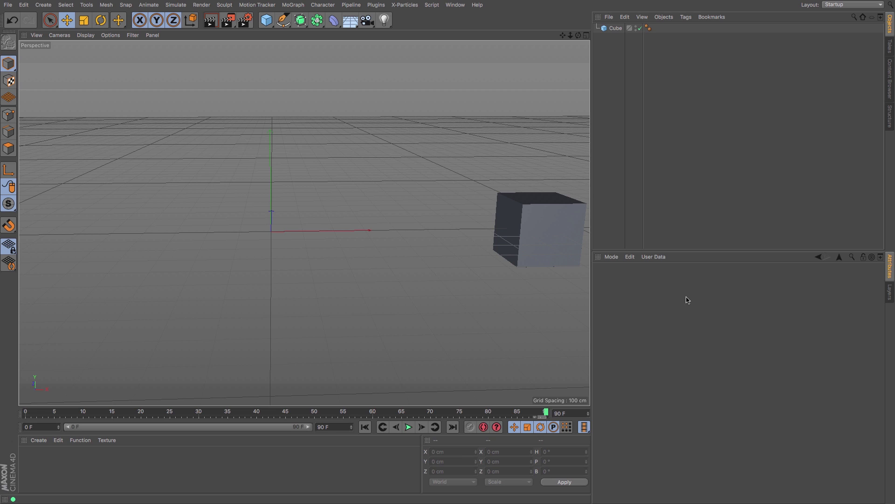
Step: Switch to the Animate layout and enlarge the viewport area above the timeline
left_click(857, 6)
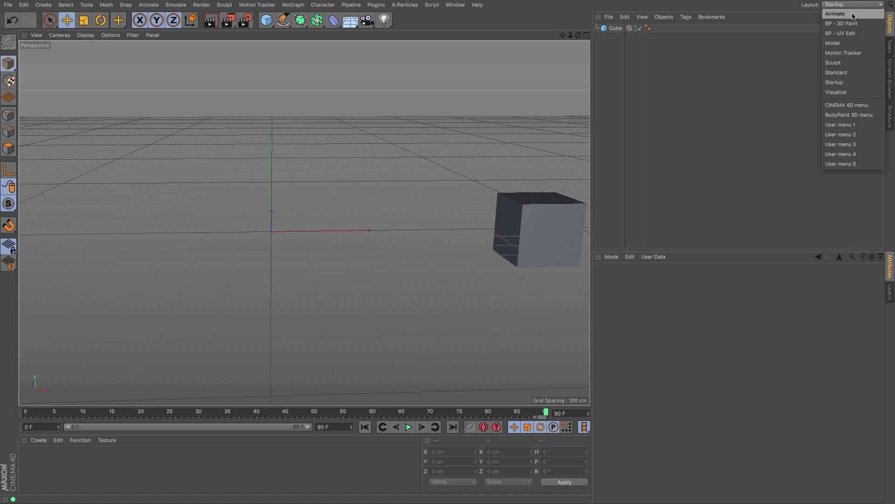
left_click(853, 14)
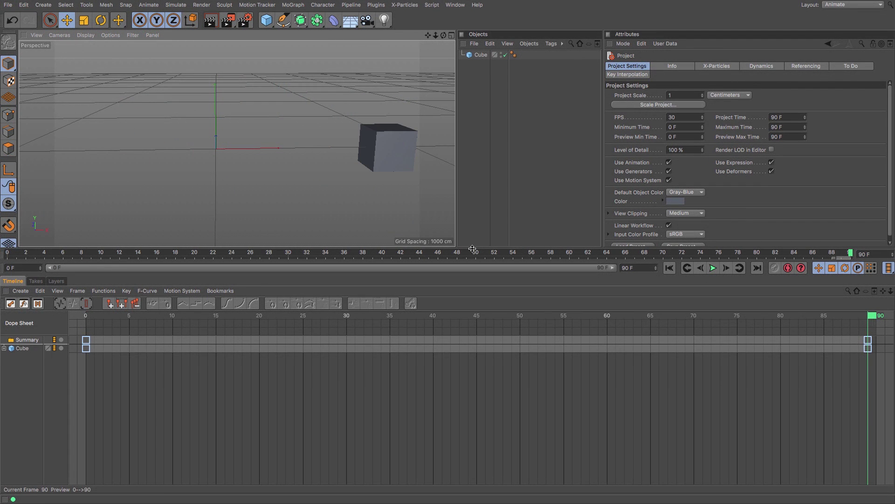
left_click_drag(473, 249, 467, 333)
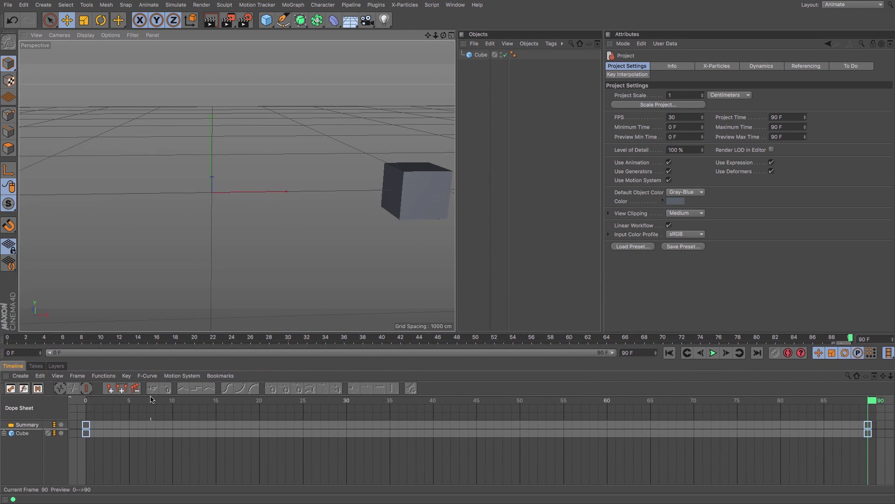
Step: Shift the cube's first keyframe to frame 30 and its last keyframe to frame 60 in the Dope Sheet
left_click(87, 436)
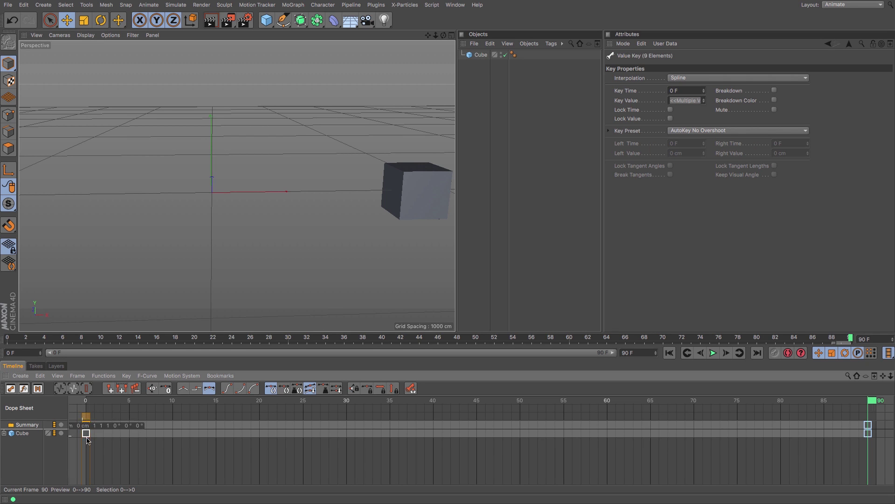
left_click(869, 433)
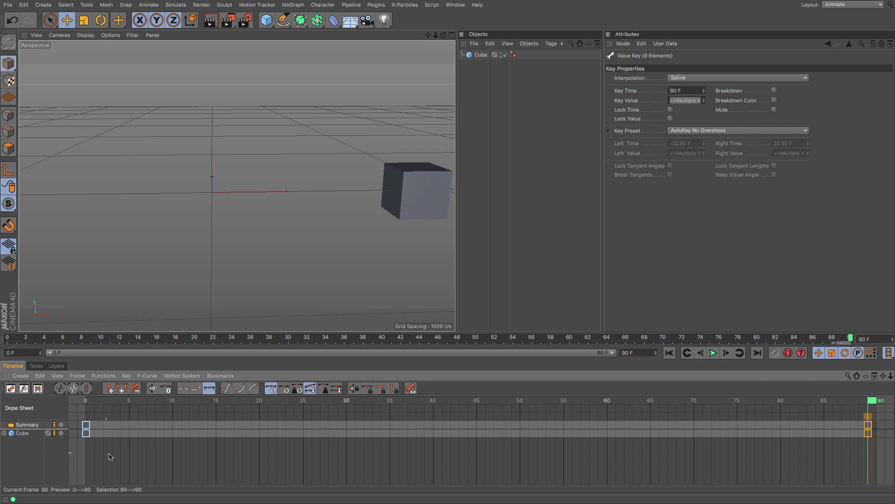
left_click_drag(110, 457, 353, 434)
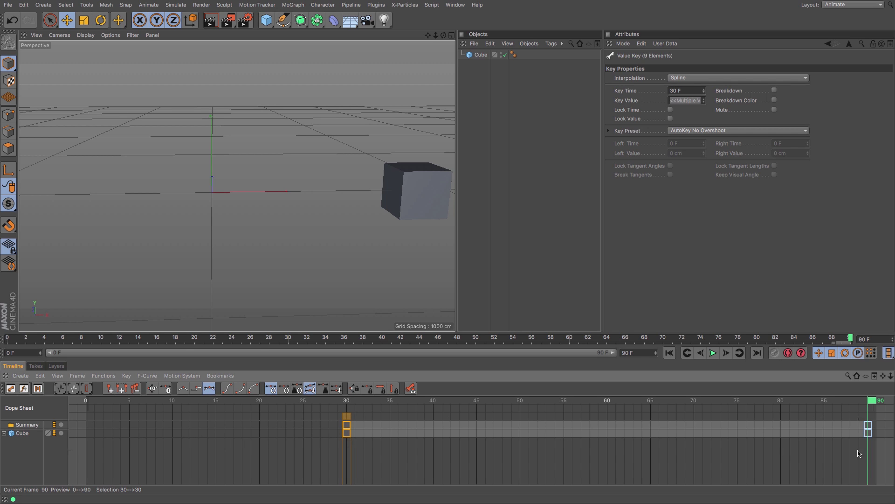
left_click_drag(859, 454, 609, 424)
Step: Play the animation from frame 0 to check the cube's retimed motion, and stop it near the end
left_click_drag(51, 340, 7, 339)
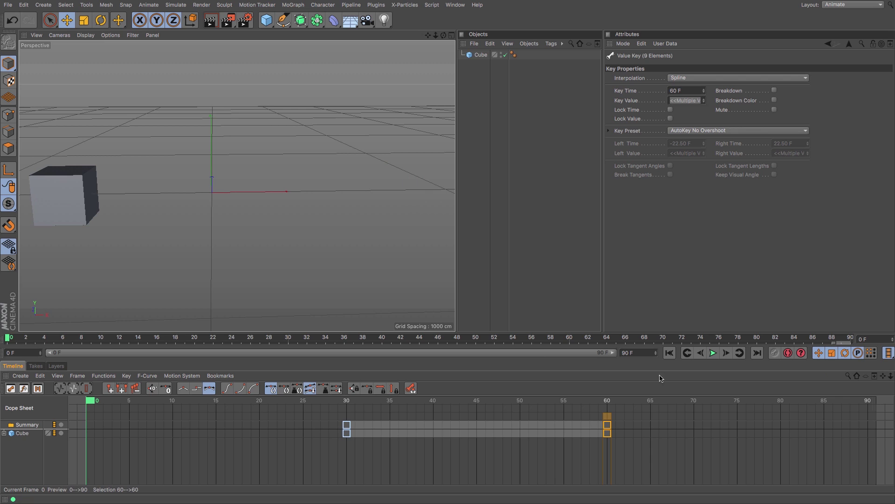
left_click(714, 353)
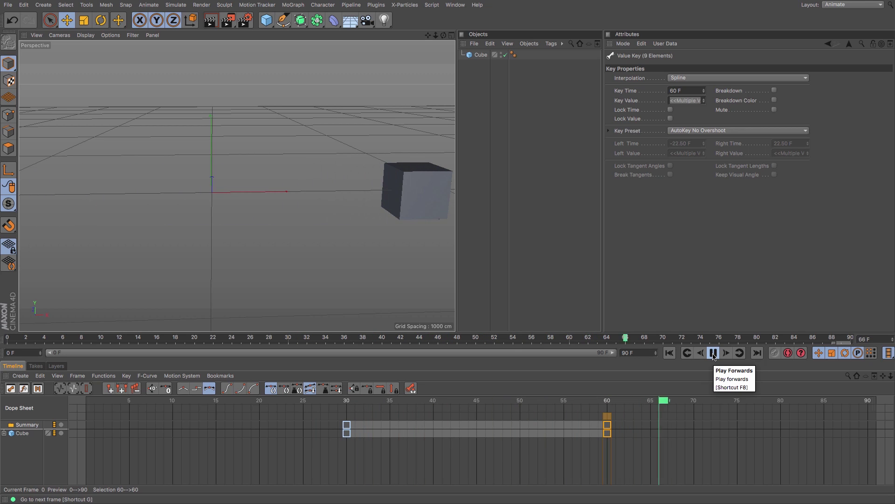
left_click(713, 353)
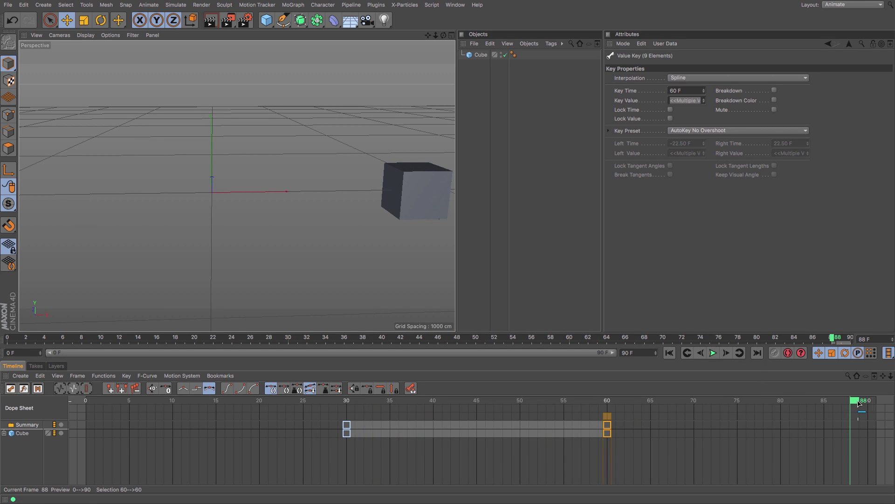
Step: Return the cube's last keyframe to frame 90 and its first to frame 0, and go to frame 0
left_click(874, 401)
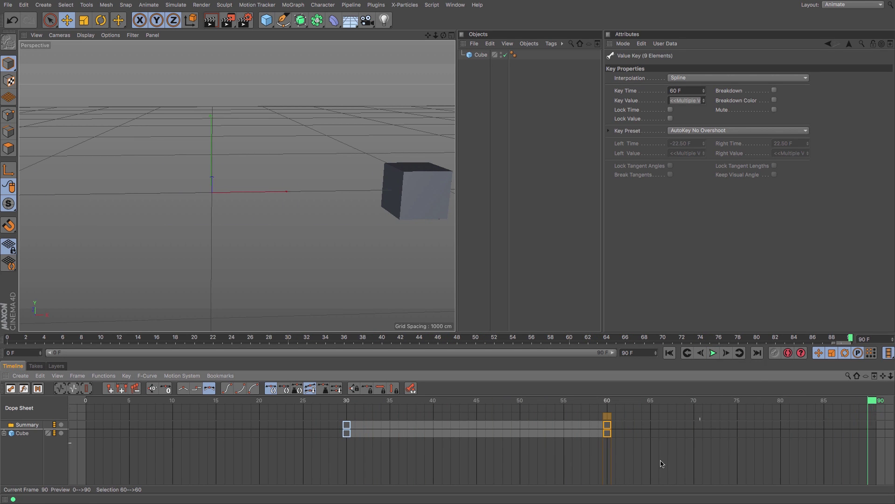
left_click_drag(612, 433, 869, 429)
mouse_move(346, 425)
left_mouse_down()
mouse_move(87, 426)
mouse_move(339, 411)
mouse_move(894, 433)
mouse_move(1, 426)
left_mouse_up()
left_click(75, 402)
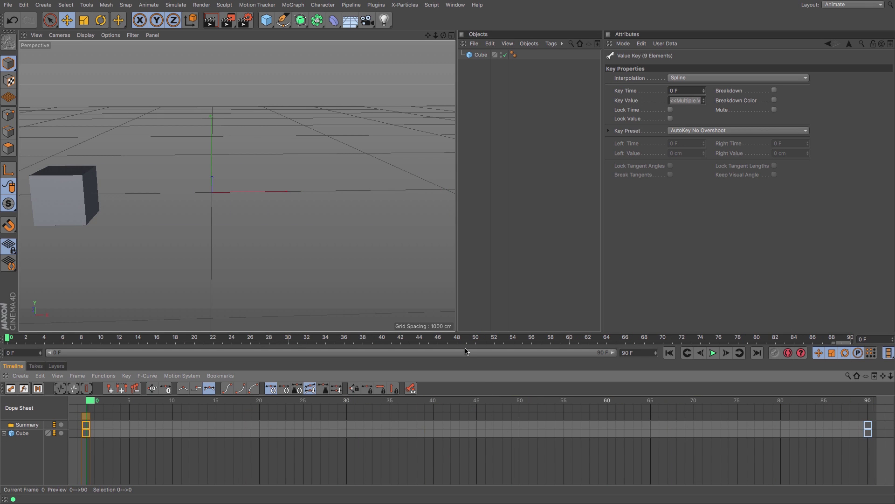
Step: Enlarge the timeline, switch it to F-Curve mode, and isolate the cube's Position . X curve
left_click_drag(465, 332, 461, 265)
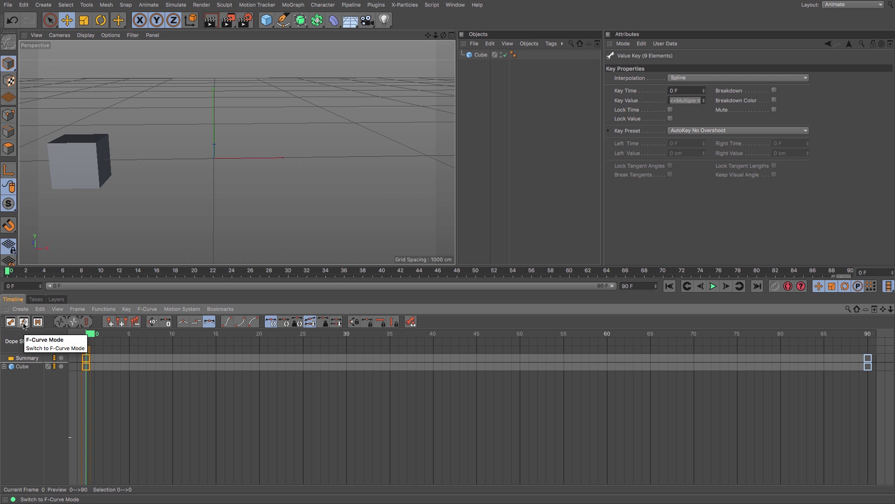
left_click(24, 322)
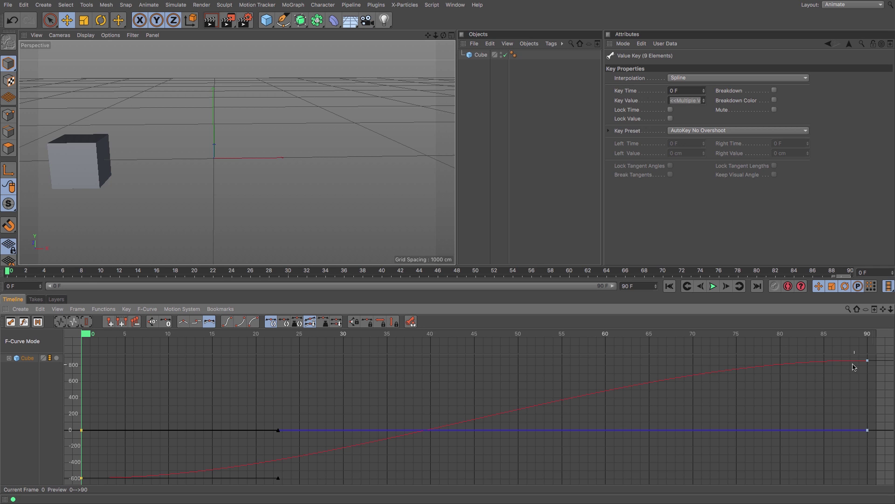
left_click(9, 359)
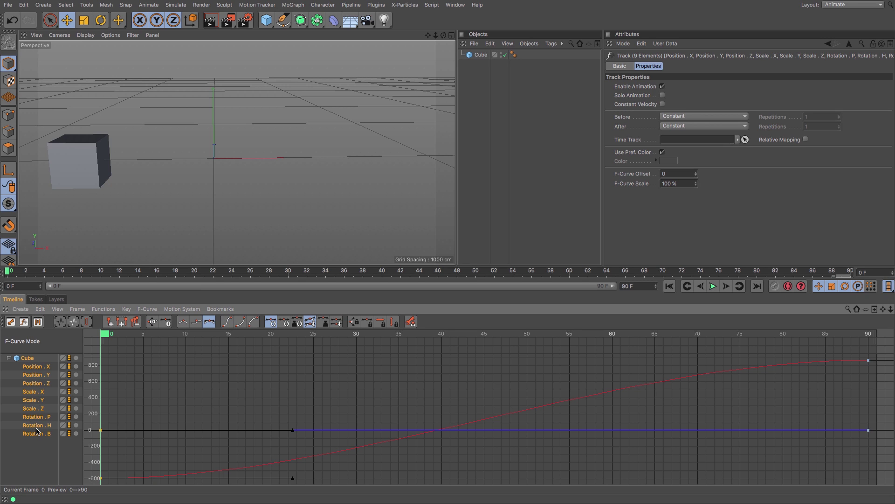
left_click(36, 366)
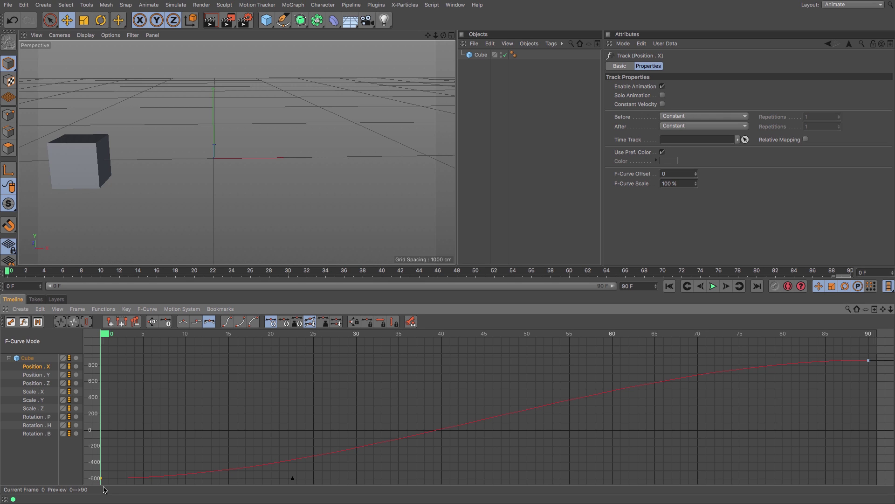
Step: Scrub through the animation to compare the cube's motion with its Position . X curve, and return to frame 0
left_click_drag(105, 333, 531, 330)
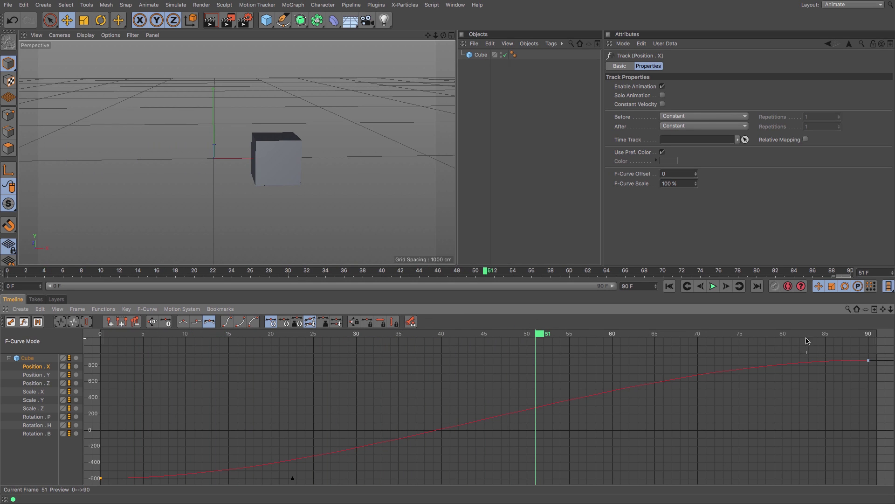
left_click_drag(537, 332, 101, 333)
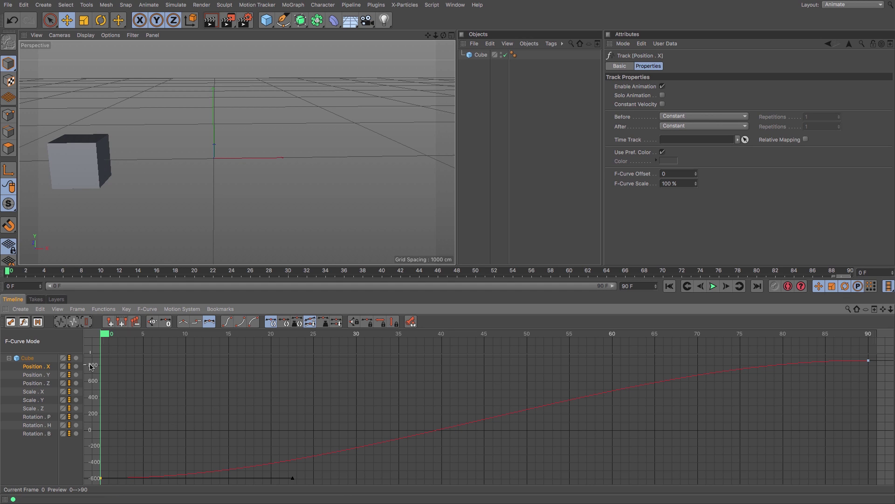
left_click(101, 478)
mouse_move(191, 477)
mouse_move(442, 433)
mouse_move(106, 337)
left_mouse_down()
mouse_move(456, 340)
mouse_move(444, 344)
left_mouse_up()
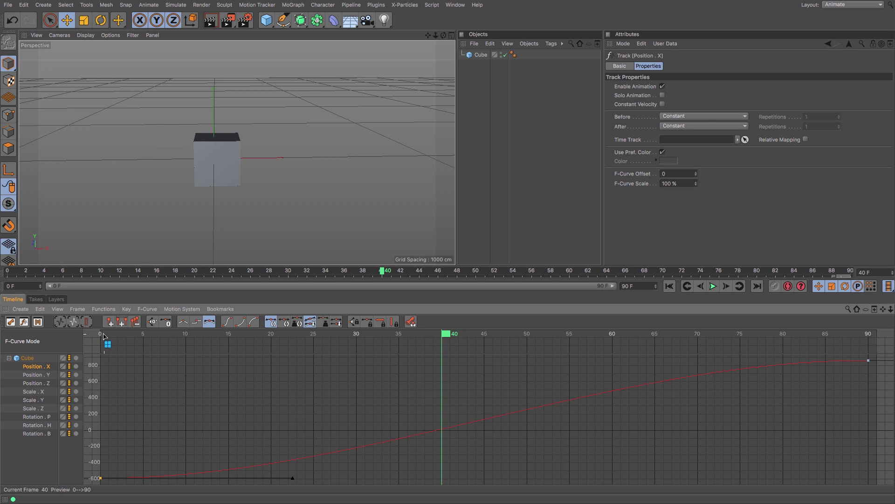
left_click(110, 335)
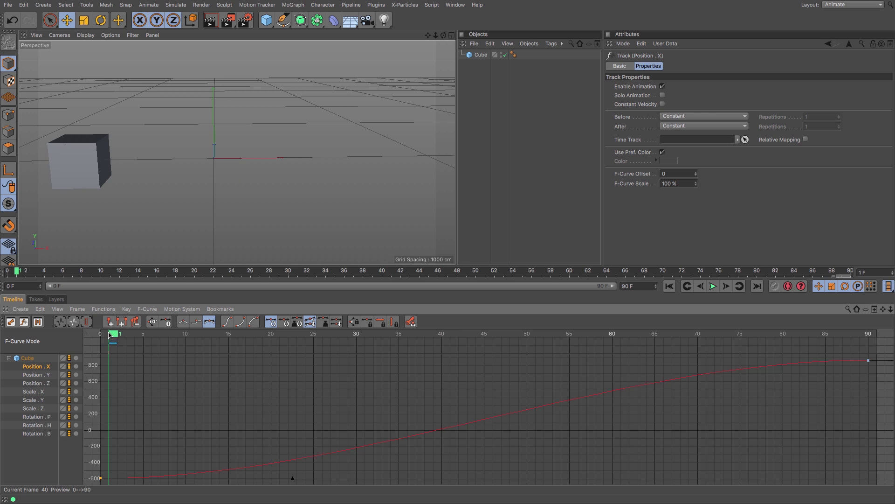
left_click_drag(108, 334, 106, 335)
left_click(104, 335)
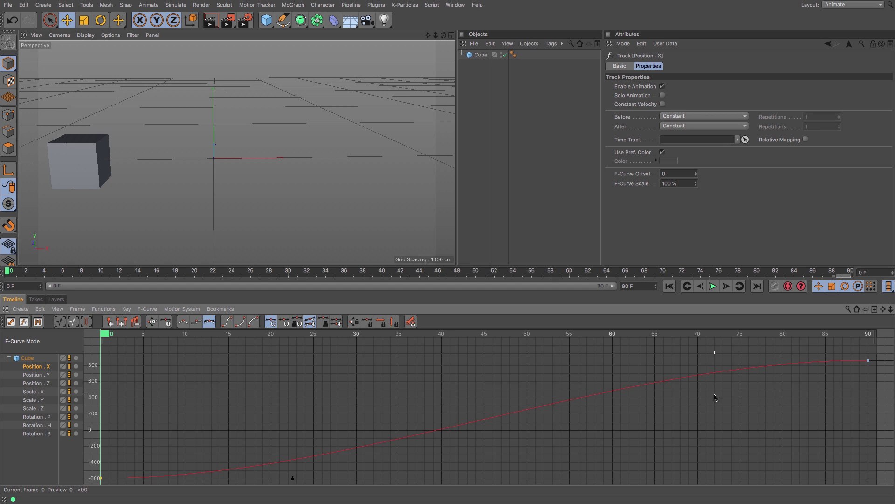
Step: Set the cube's Position . X keyframes to linear interpolation and play back the animation
left_click(184, 326)
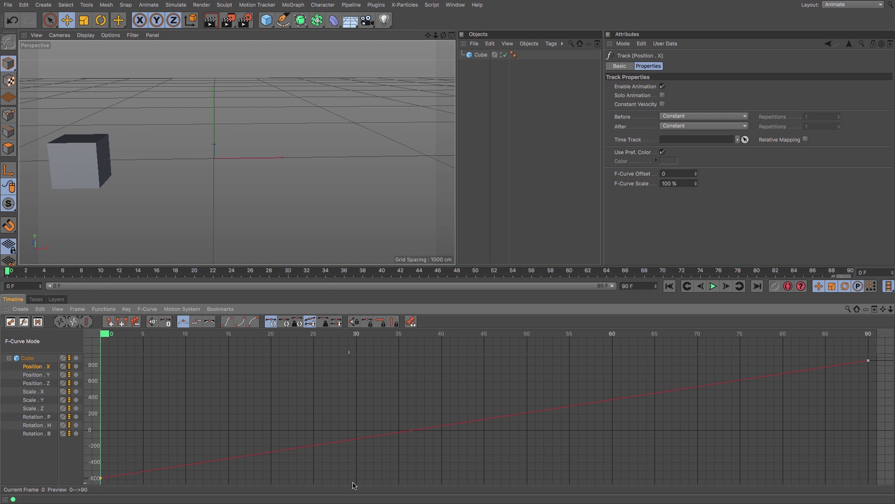
left_click(713, 289)
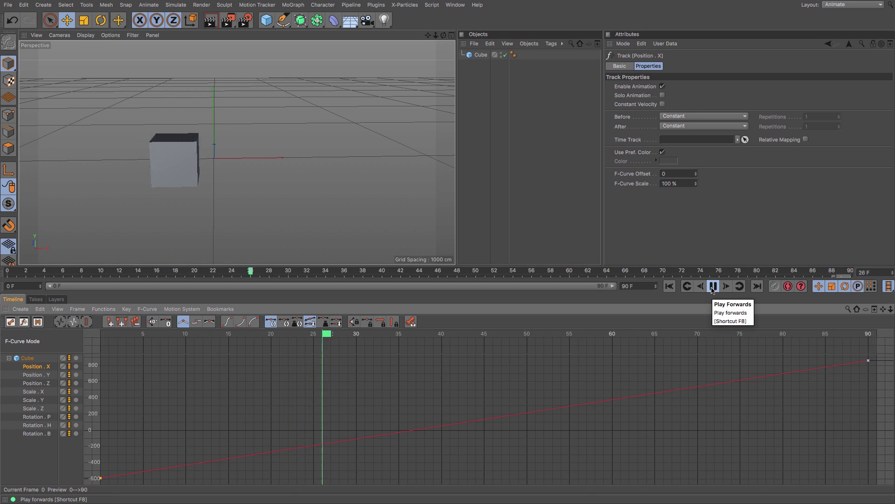
Step: Stop playback, return to frame 0, and set the cube's Position . X keyframes to step interpolation to check the resulting motion
left_click(712, 289)
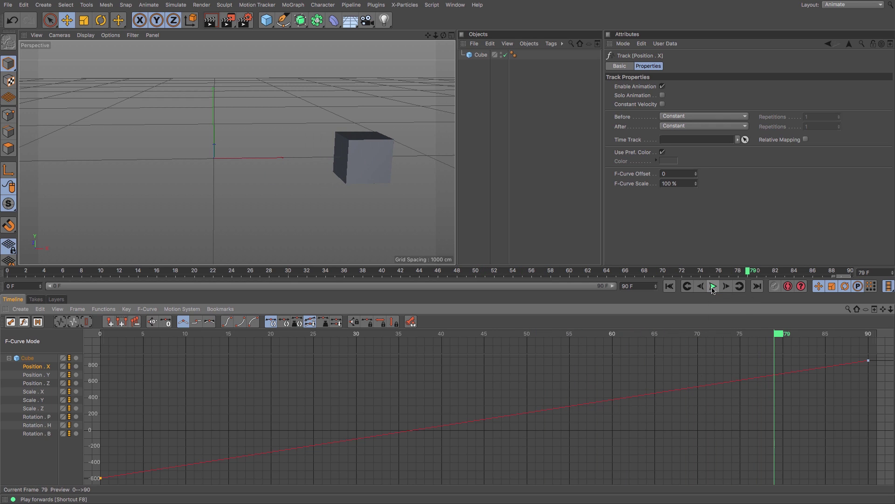
left_click_drag(780, 334, 85, 350)
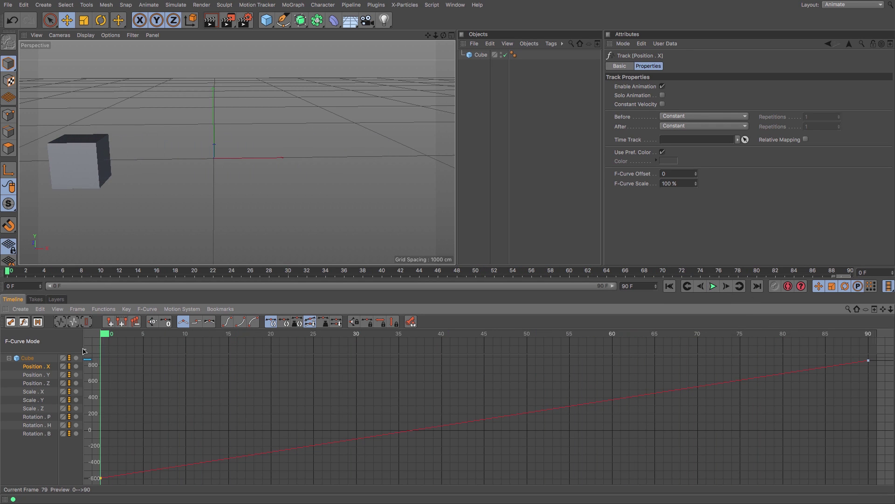
left_click(198, 322)
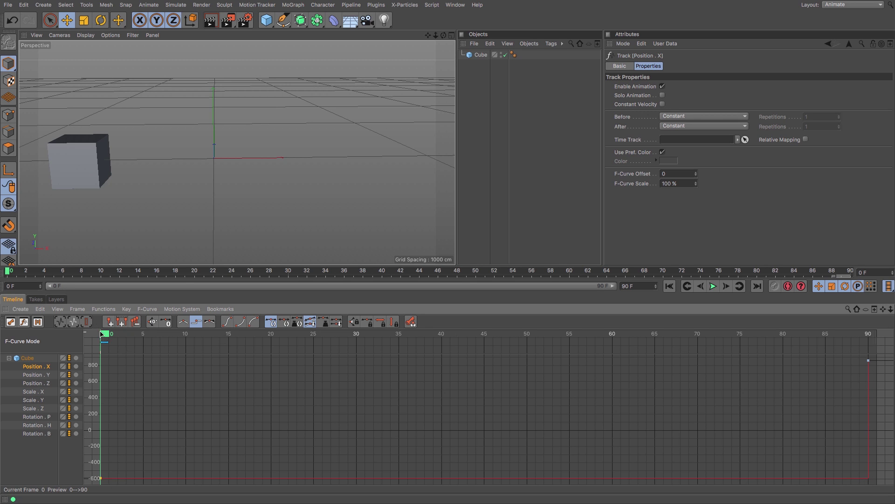
left_click_drag(101, 334, 105, 400)
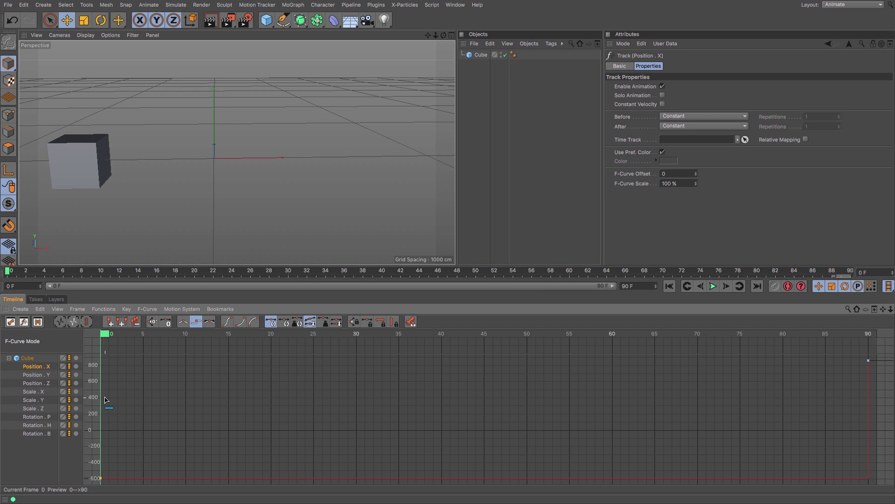
Step: Set the Position . X keyframes to spline interpolation and steepen the frame 90 key's left tangent to about -0.06 F and -944 cm
left_click(210, 322)
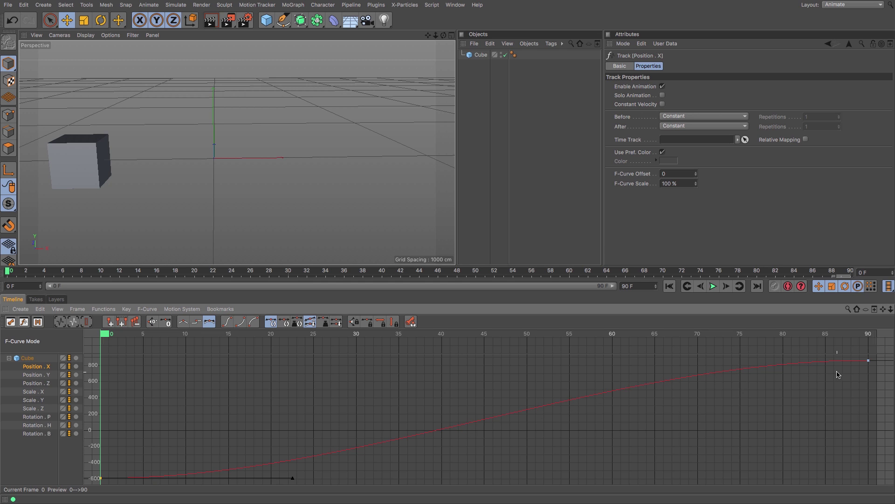
left_click(869, 361)
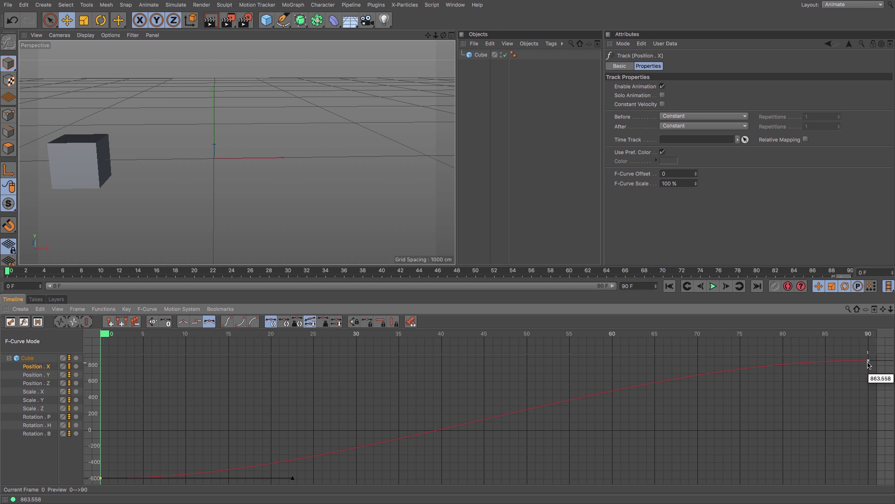
left_click(869, 362)
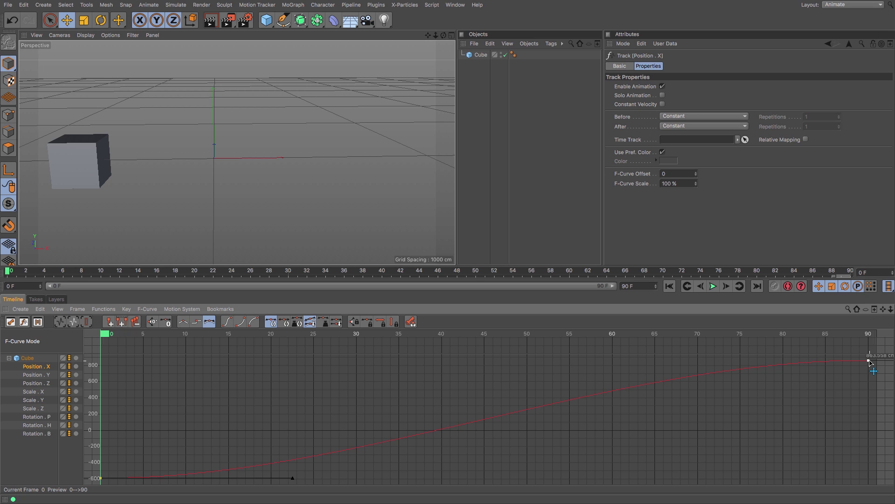
left_click(869, 363)
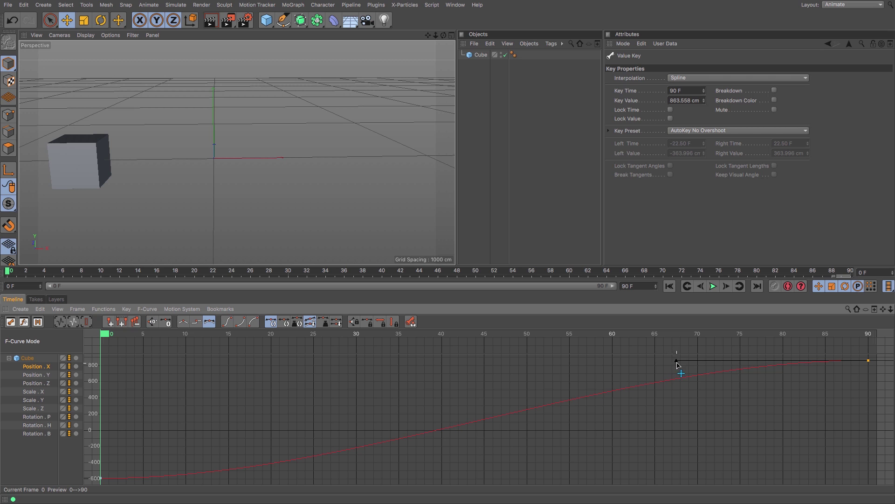
left_click_drag(677, 360, 870, 456)
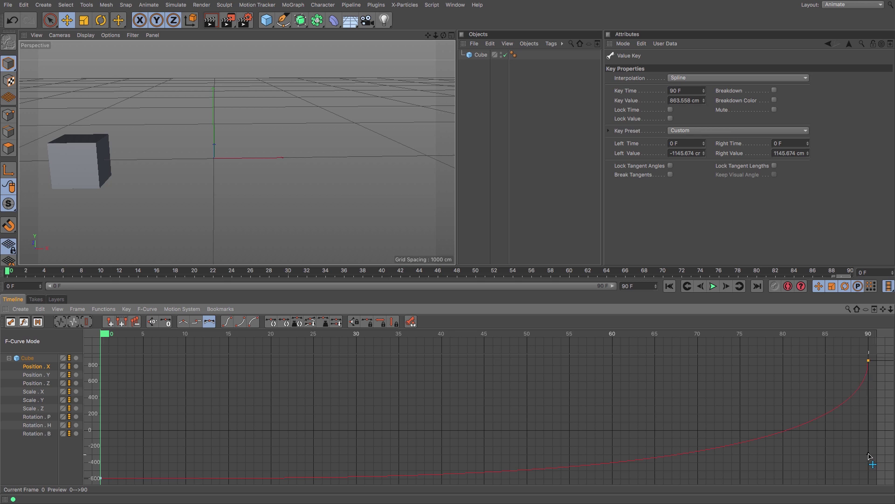
left_click_drag(871, 458, 869, 437)
Step: Play back the accelerating cube motion and scrub the final frames up to frame 89
left_click(711, 287)
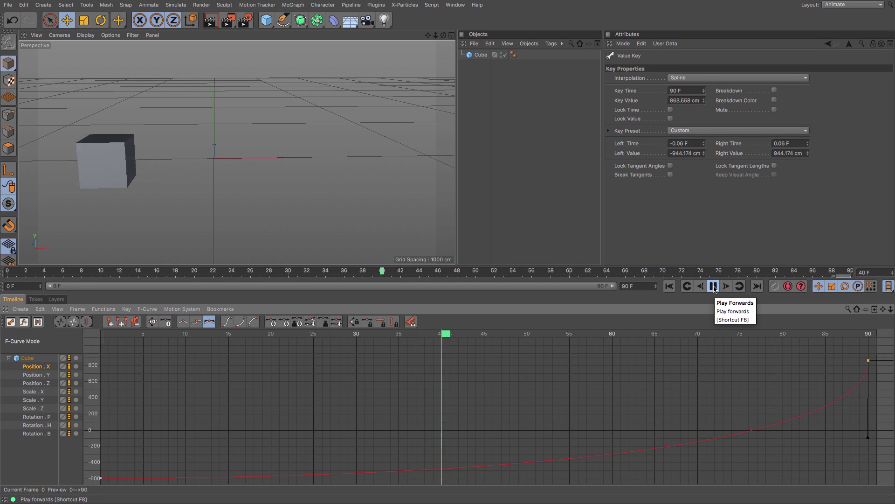
left_click(714, 287)
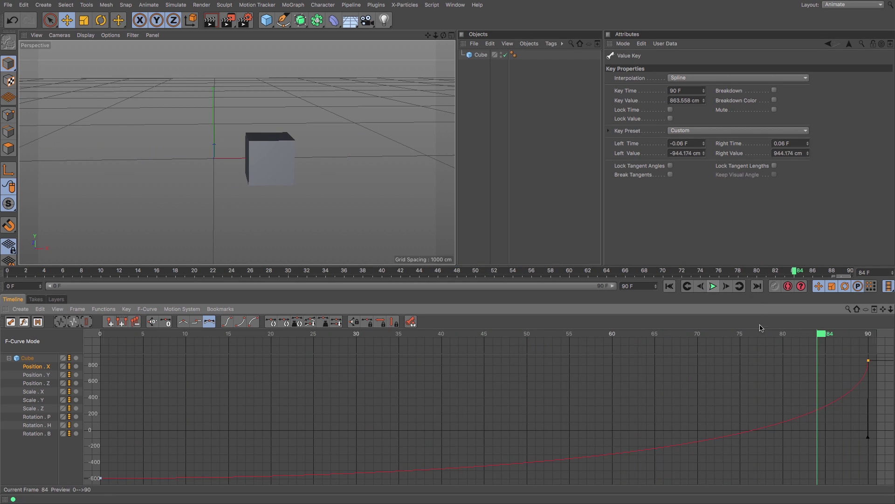
left_click(861, 335)
left_click_drag(861, 338, 875, 341)
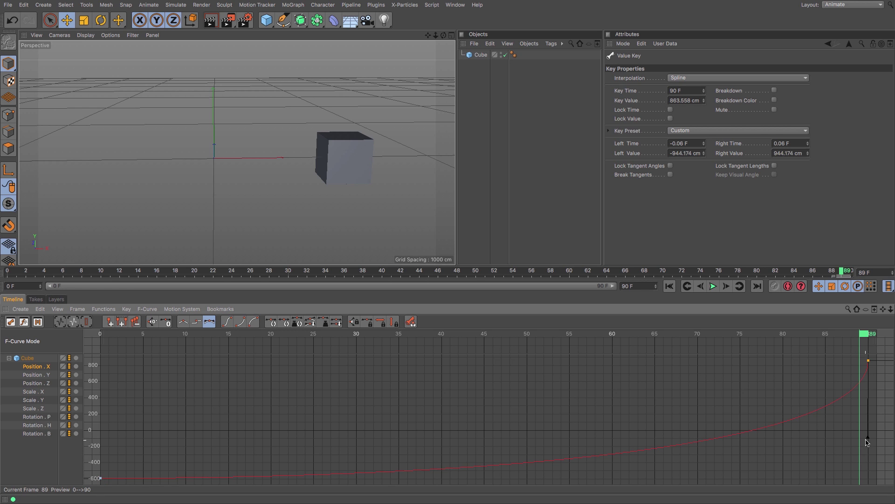
Step: Extend the frame 90 key's left tangent to about -0.51 F and -1451 cm, and scrub the start of the animation back to frame 0
left_click_drag(868, 439, 848, 485)
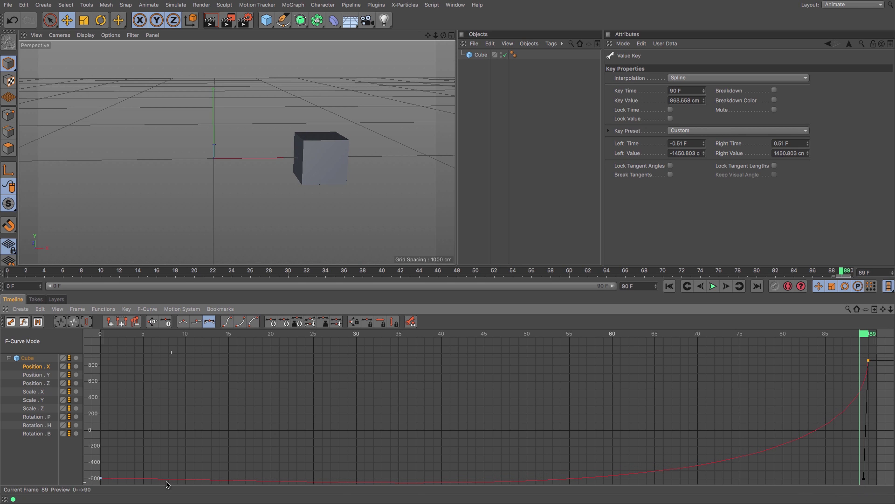
left_click(111, 335)
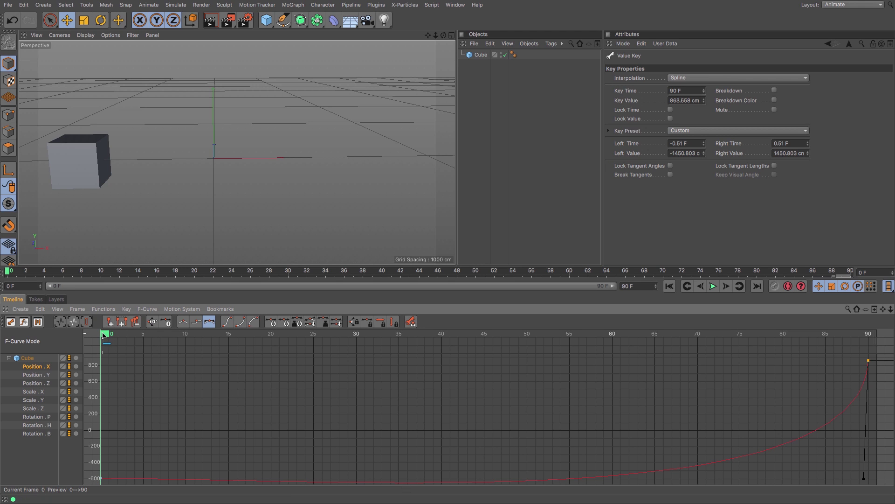
left_click_drag(103, 335, 100, 406)
Step: Shorten the frame 90 key's left tangent to about -0.99 F and -938 cm, play back the animation, and go to frame 90
left_click_drag(865, 478, 862, 459)
left_click_drag(862, 459, 864, 444)
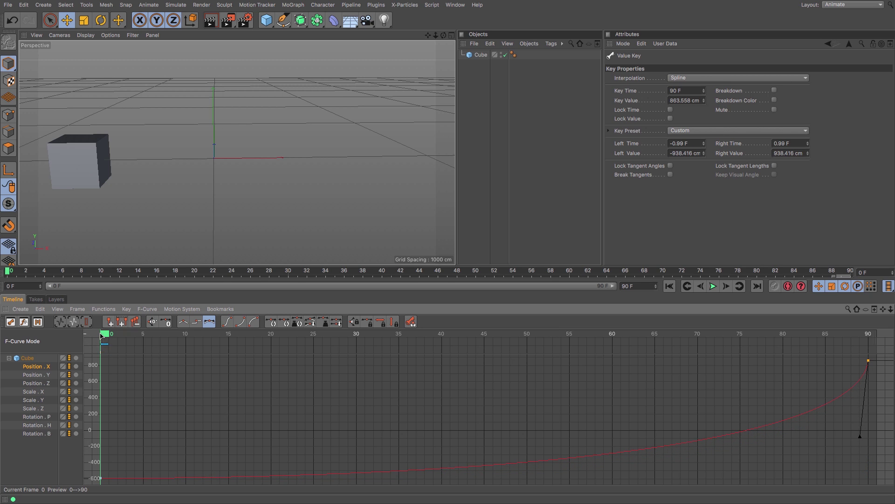
left_click(713, 287)
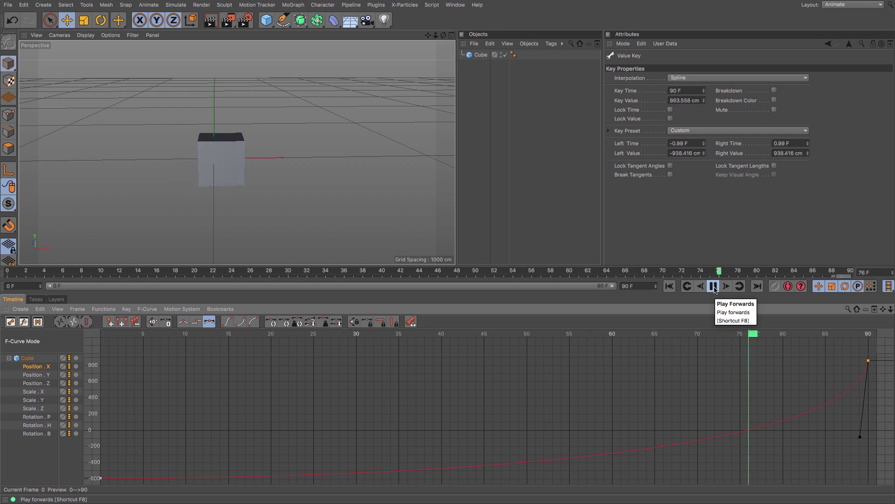
left_click(714, 286)
left_click(867, 336)
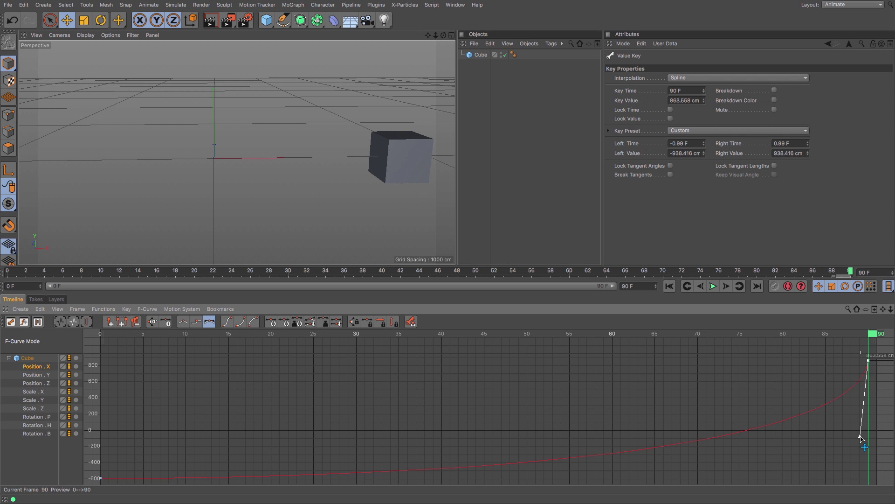
Step: Flatten the last key's left tangent to about -52 F and -11.5 cm, steepen the first key's right tangent to about 0.03 F and 835 cm, and play back
left_click_drag(861, 437, 426, 365)
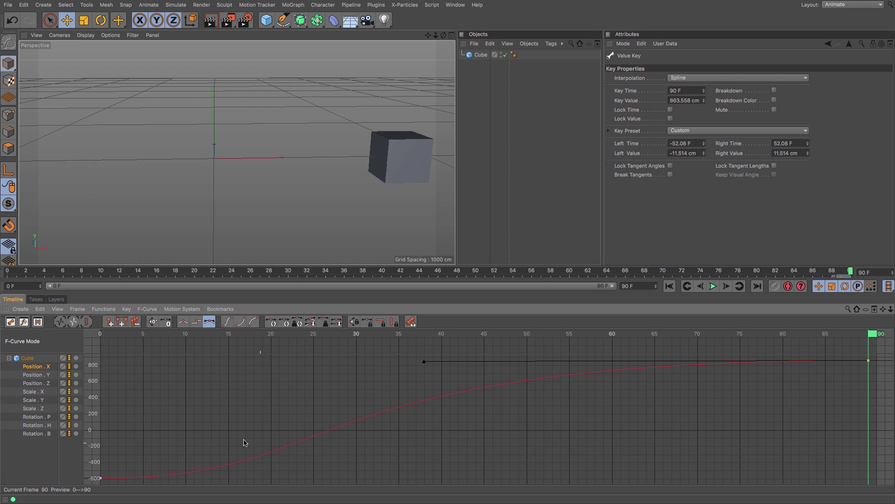
left_click(101, 479)
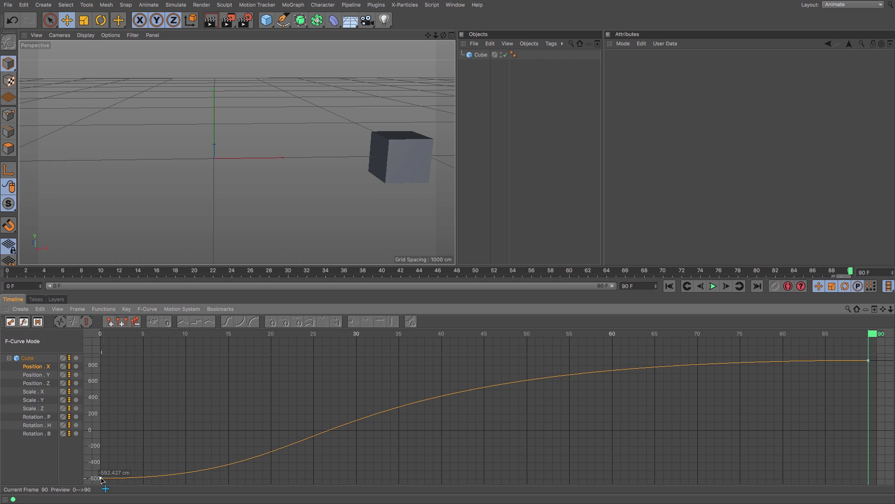
left_click_drag(295, 479, 103, 414)
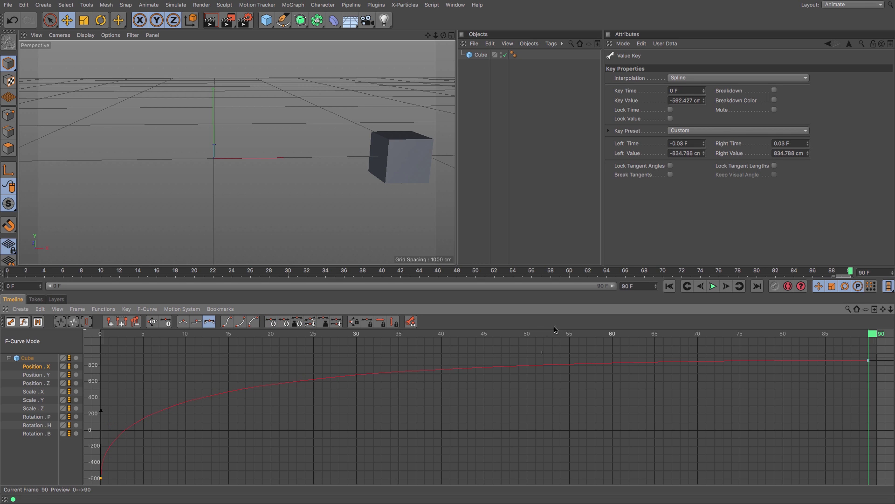
left_click(714, 286)
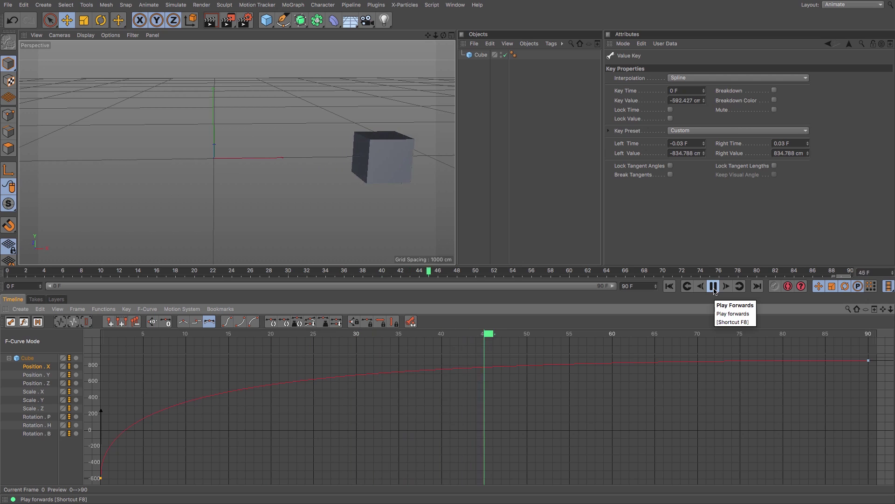
left_click(713, 286)
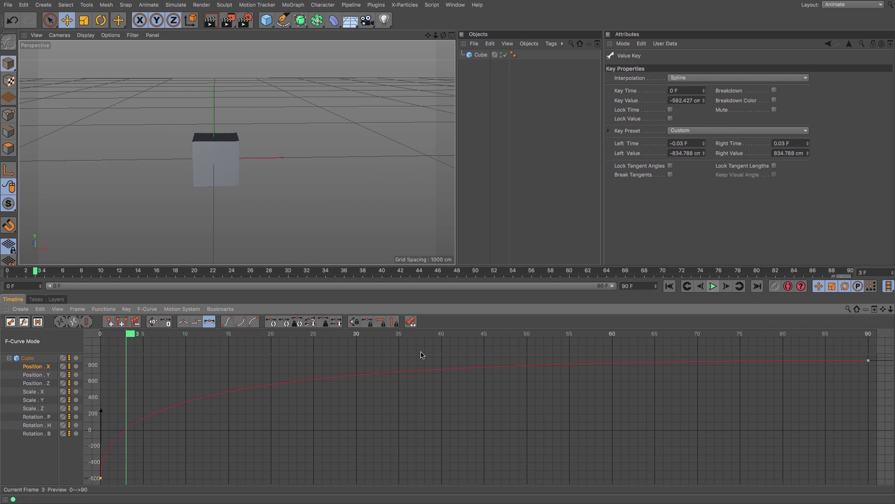
Step: Soften the first key's right tangent to about 3.21 F at 835 cm, then review the cube's motion by scrubbing and playing it back
left_click_drag(107, 411, 129, 411)
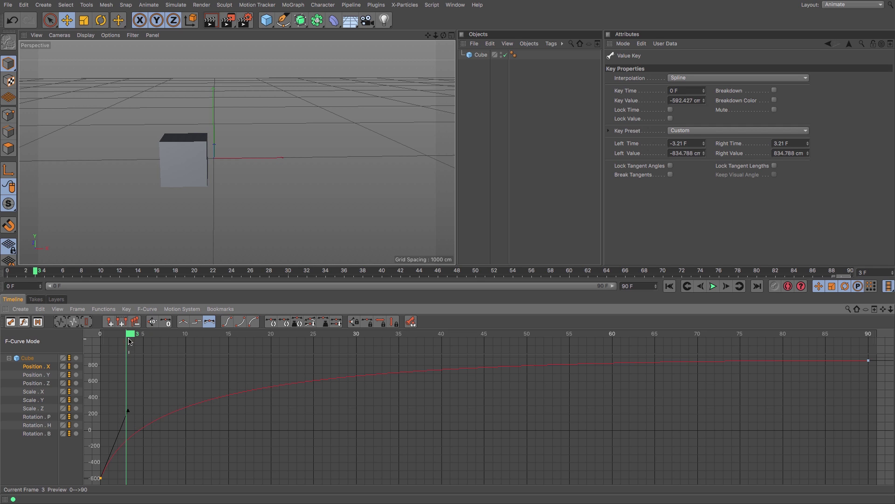
left_click_drag(130, 334, 250, 334)
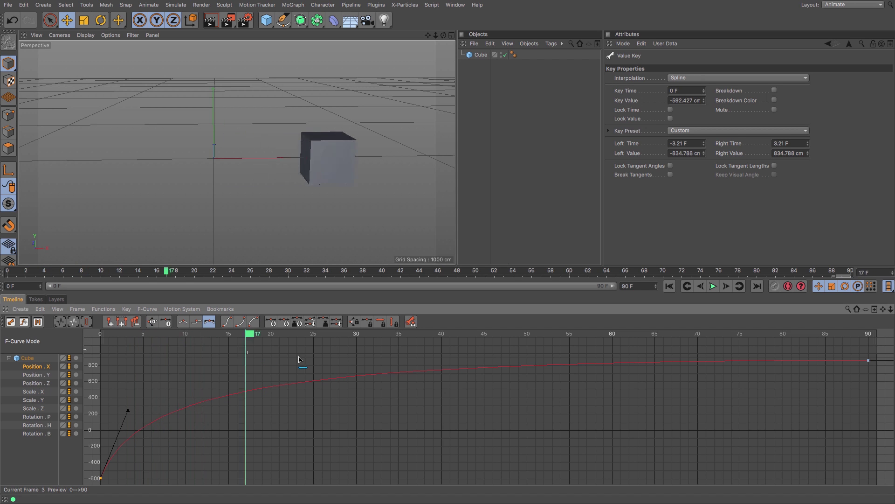
left_click_drag(299, 360, 809, 434)
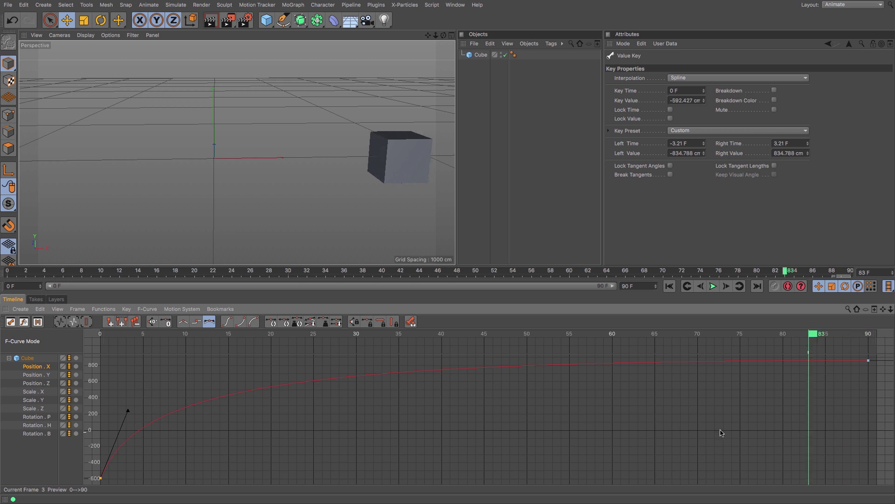
left_click_drag(722, 433, 41, 409)
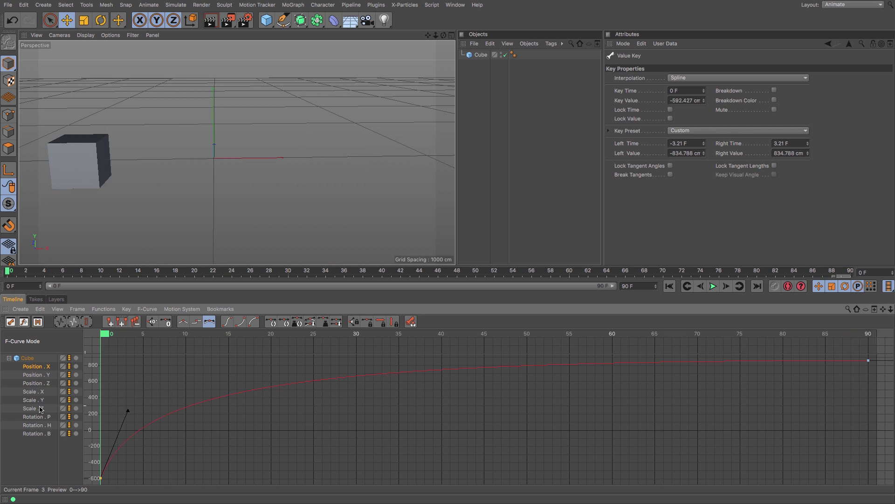
left_click(713, 286)
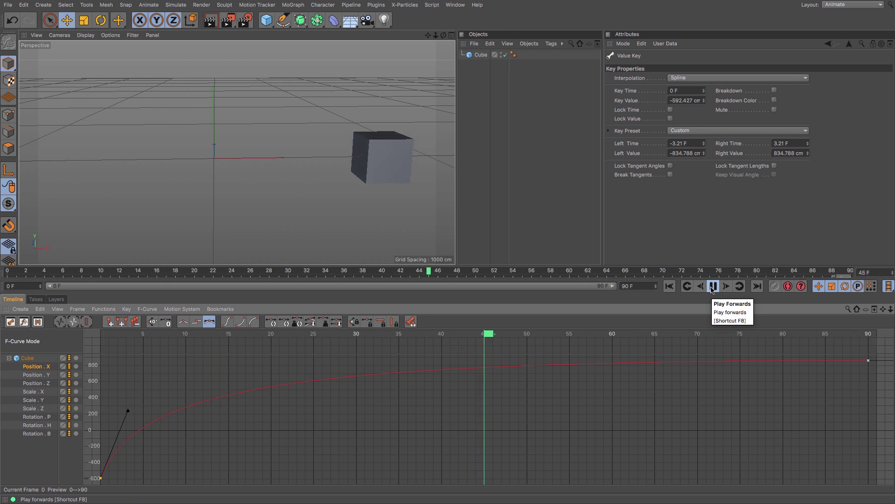
left_click(713, 286)
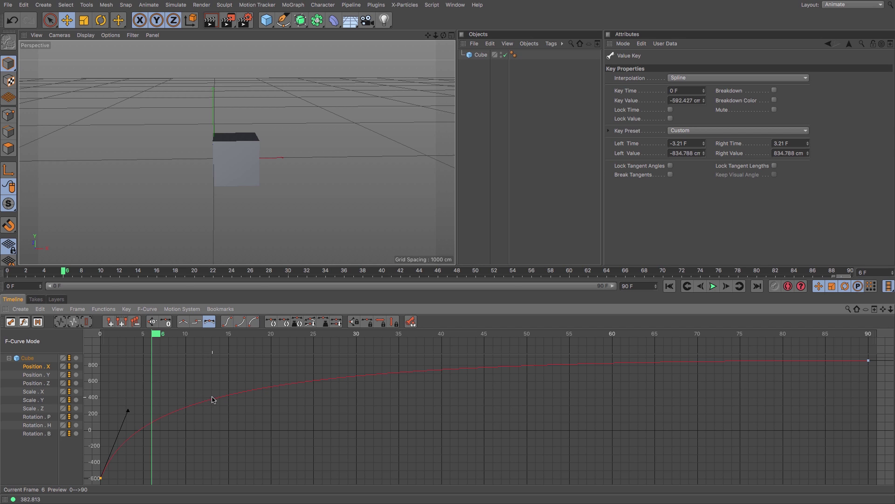
mouse_move(213, 400)
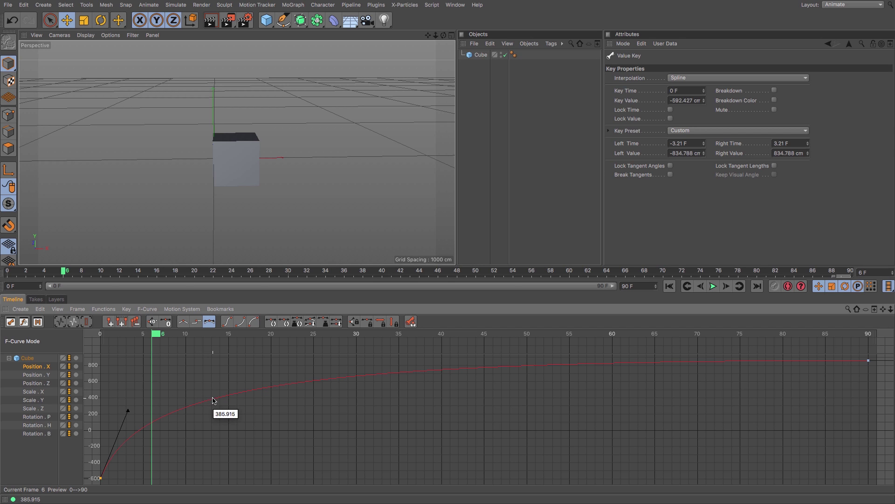